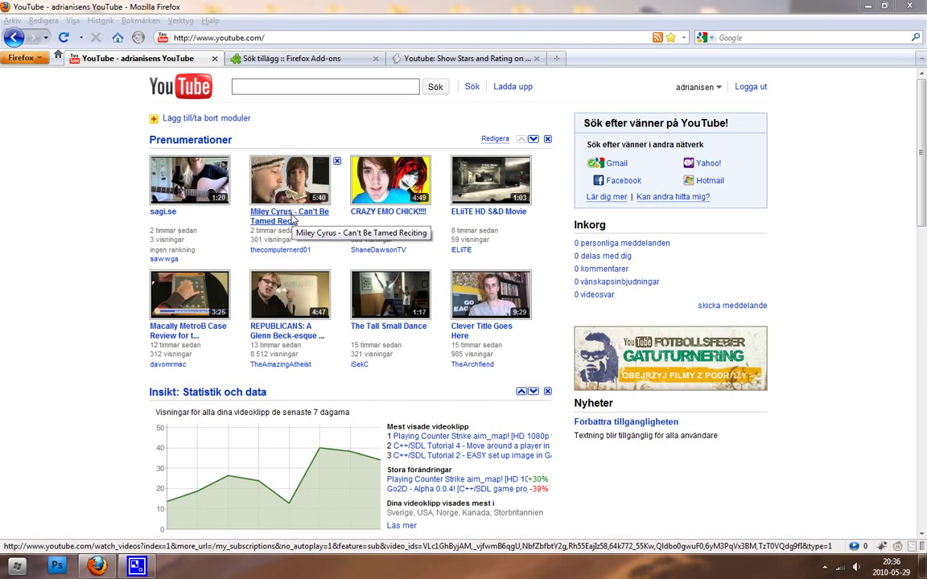
Open the Miley Cyrus 'Can't Be Tamed' reciting video, then bring up the Greasemonkey add-ons search.
click(294, 221)
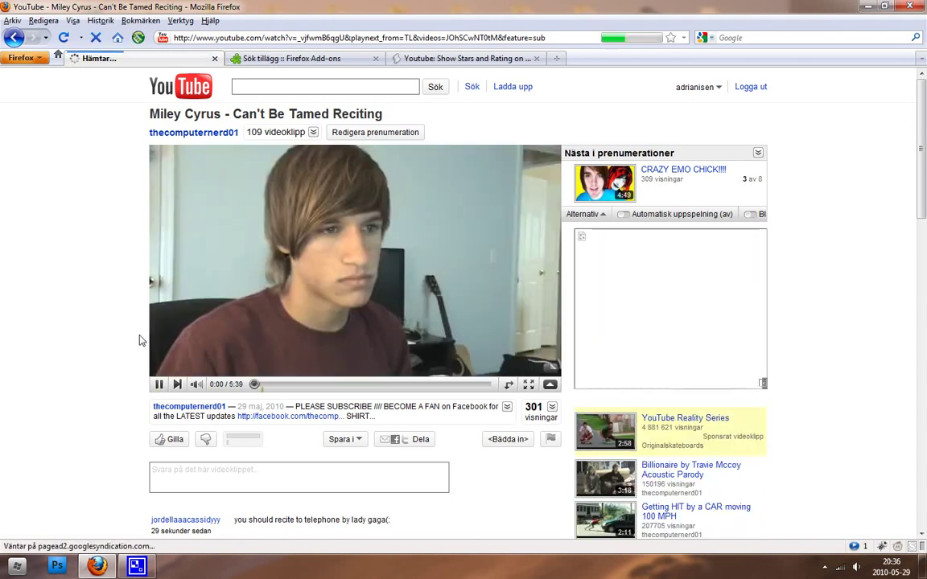
scroll(146, 389, down, 3)
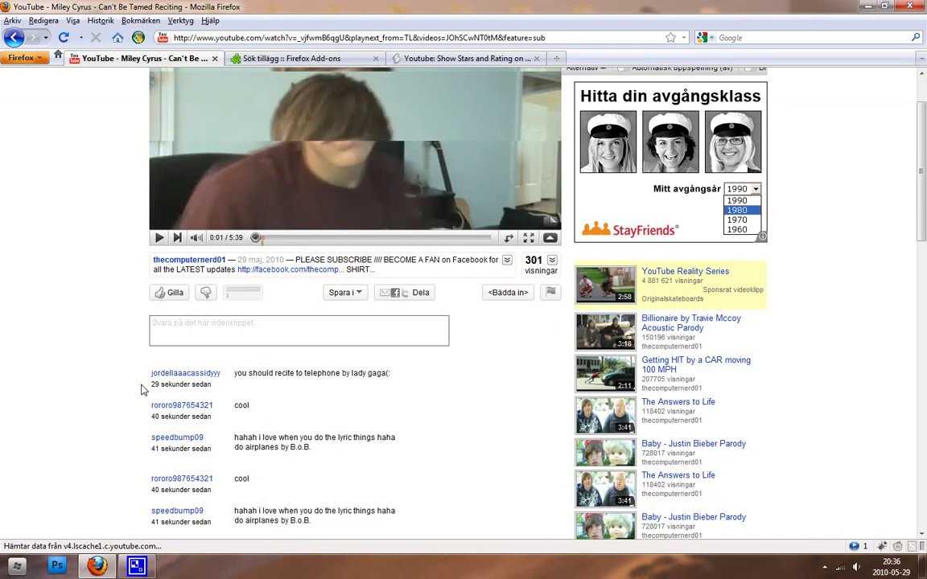
scroll(137, 378, down, 2)
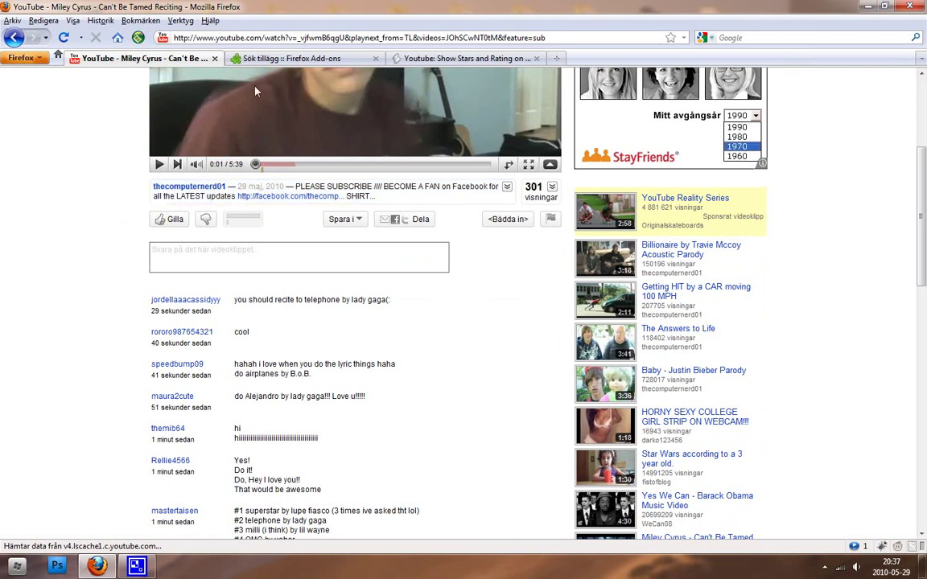
click(273, 59)
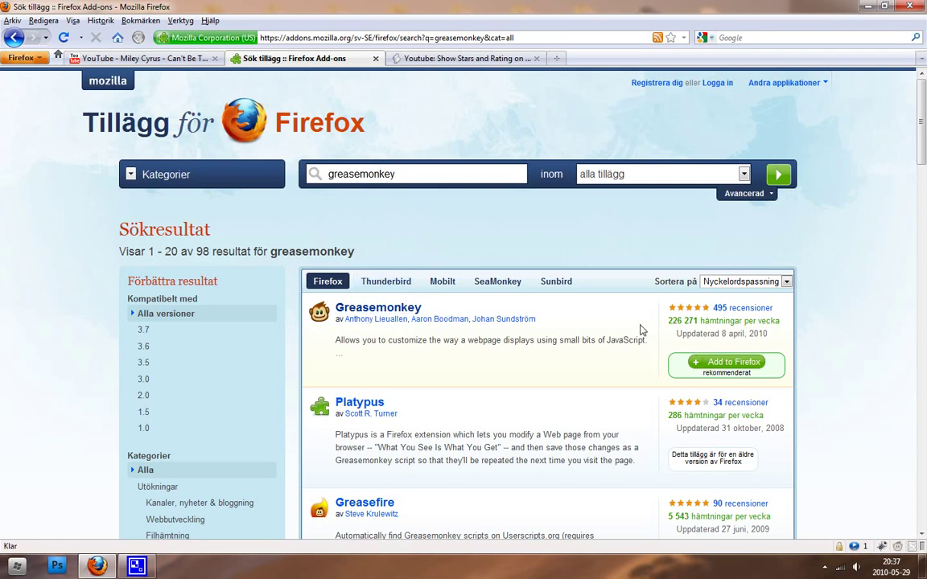
Start installing Greasemonkey from Firefox Add-ons, then cancel the install prompt.
click(742, 364)
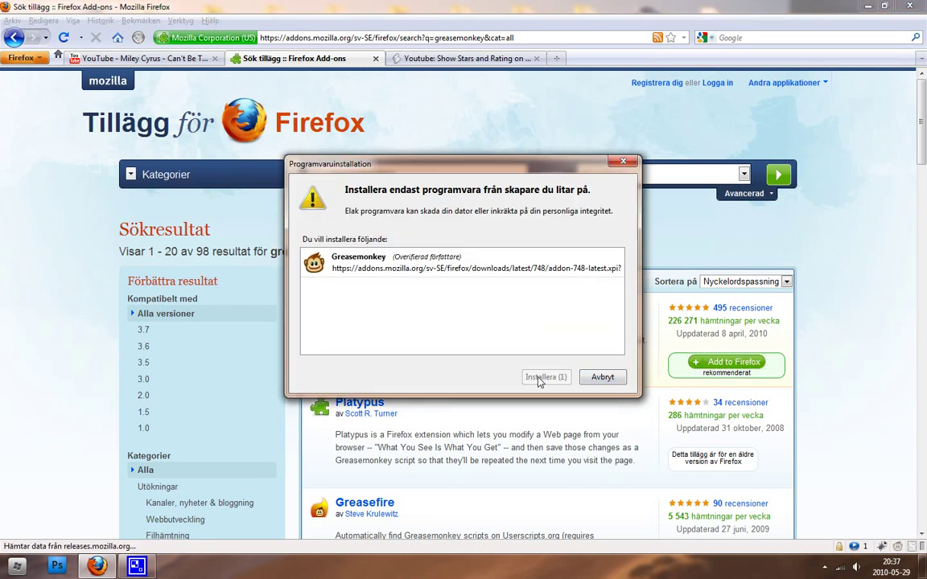
click(596, 378)
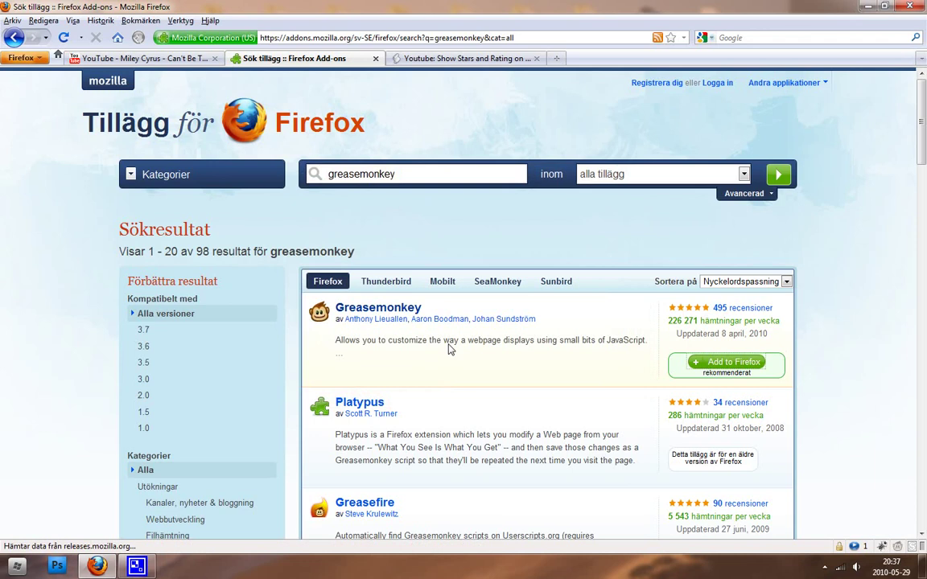
Review the 'Youtube: Show Stars and Rating on Video Page' userscript, then return to the video.
click(432, 61)
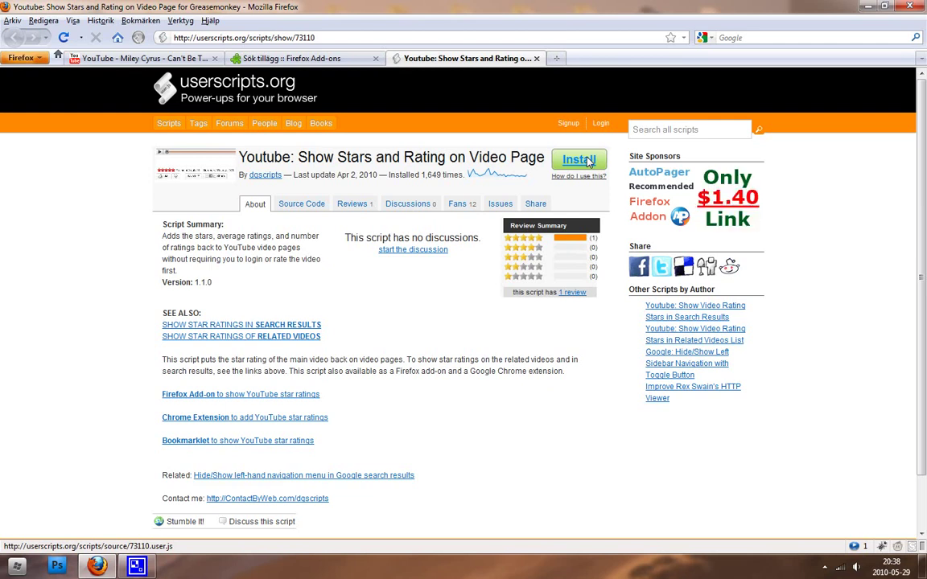
click(141, 58)
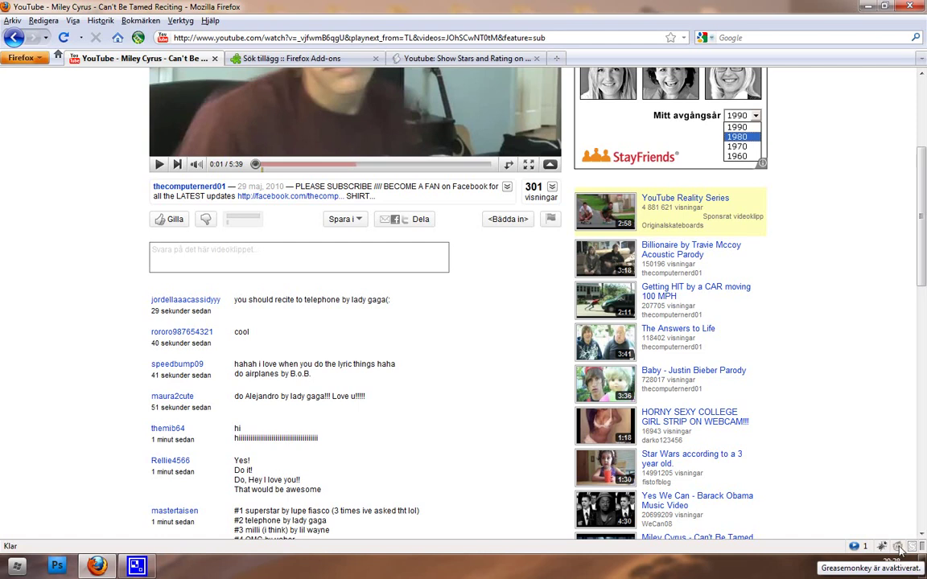
Enable Greasemonkey and reload the Miley Cyrus video, which now shows 'unable to find rating'.
click(898, 547)
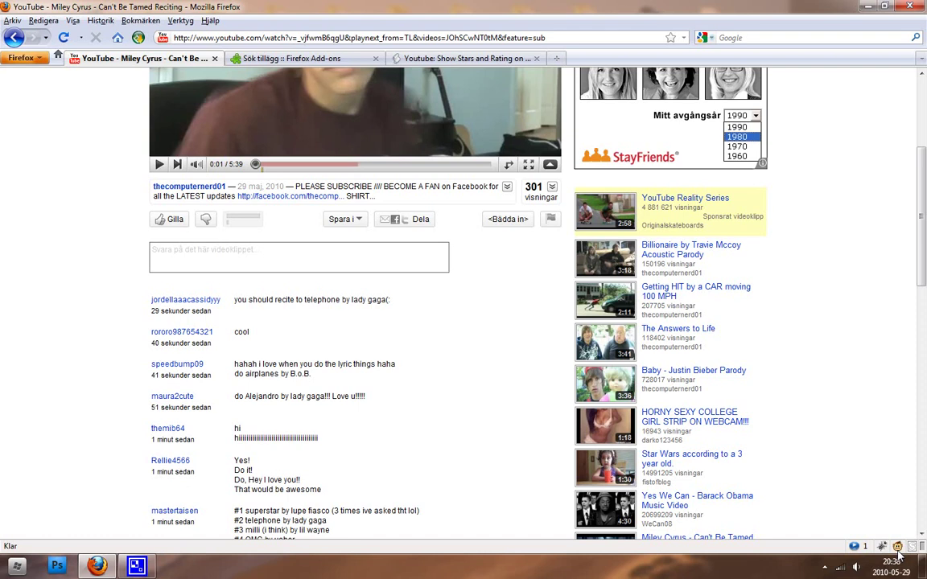
scroll(101, 211, up, 5)
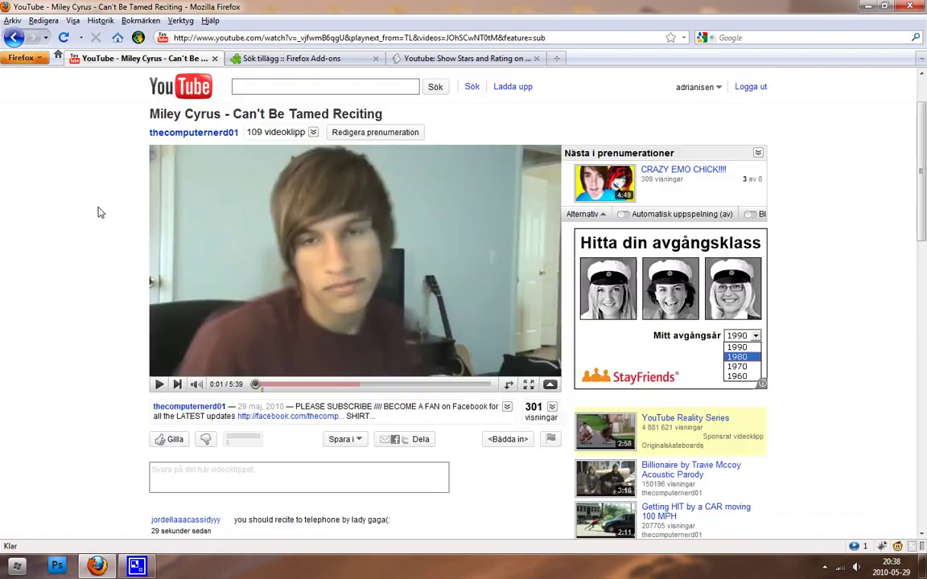
scroll(98, 210, down, 5)
scroll(98, 210, down, 2)
scroll(98, 210, up, 7)
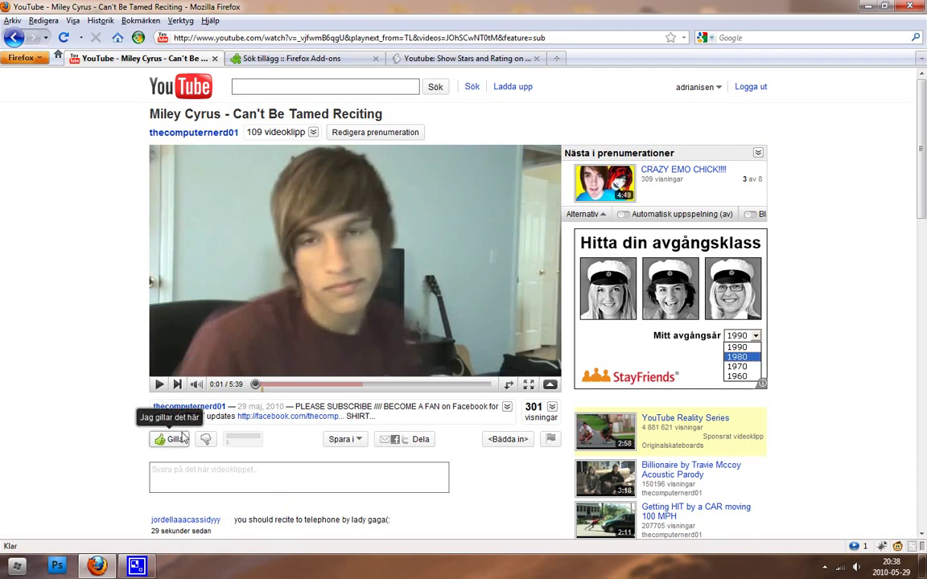
click(66, 38)
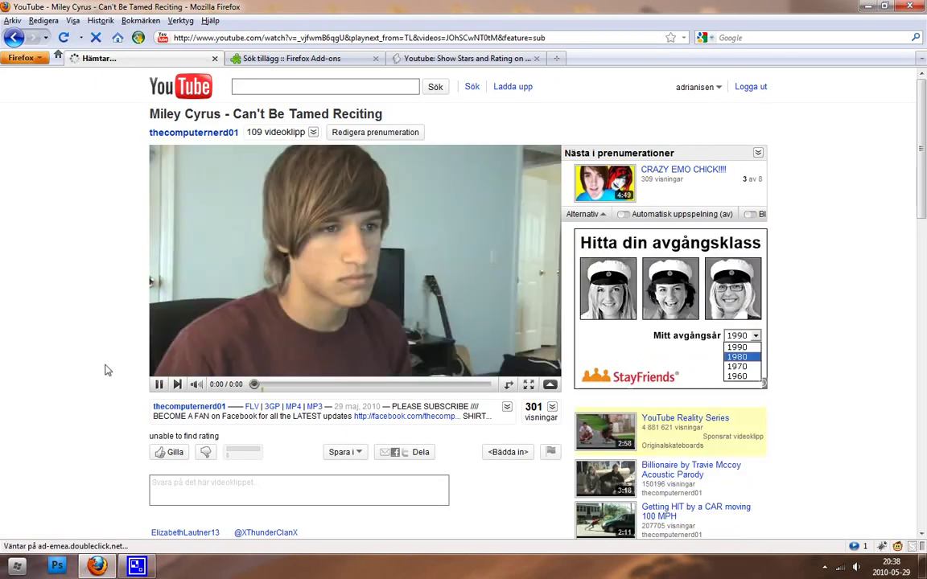
scroll(108, 376, down, 4)
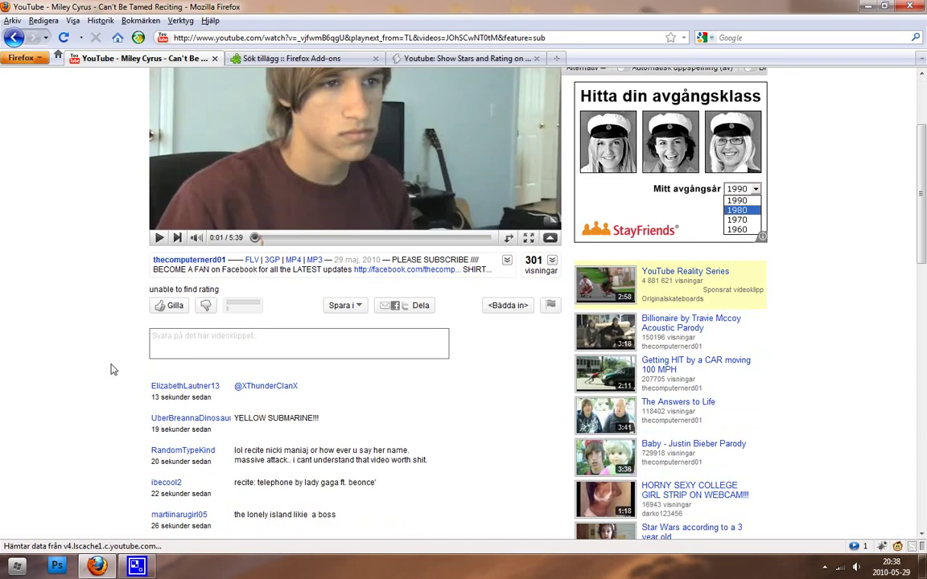
scroll(113, 369, down, 1)
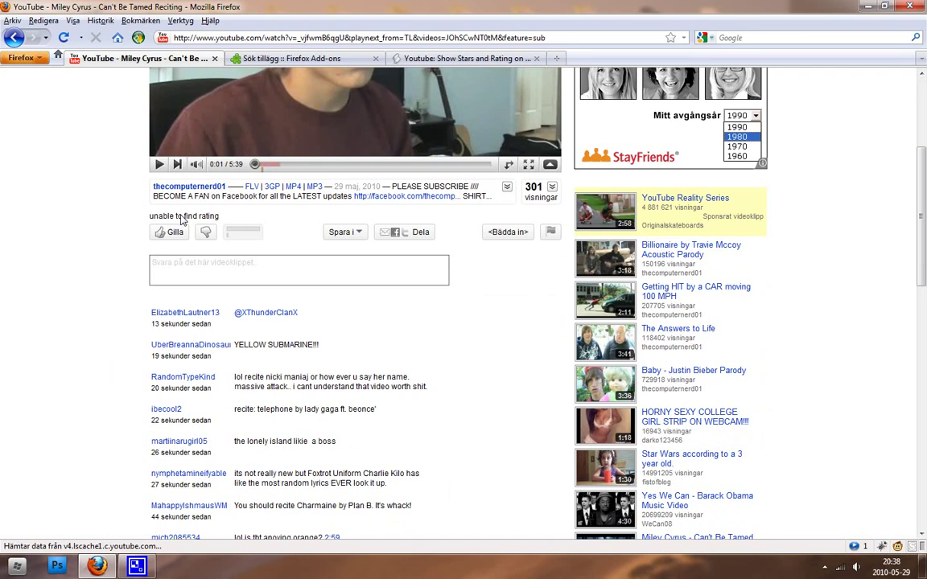
scroll(48, 268, up, 3)
scroll(49, 268, up, 2)
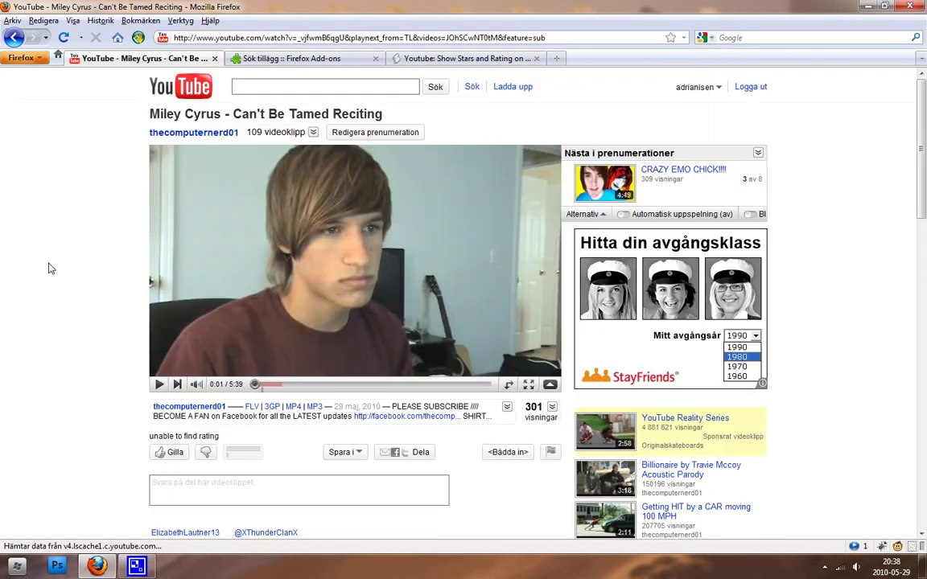
Open the IRON BABY video from the YouTube homepage.
click(182, 90)
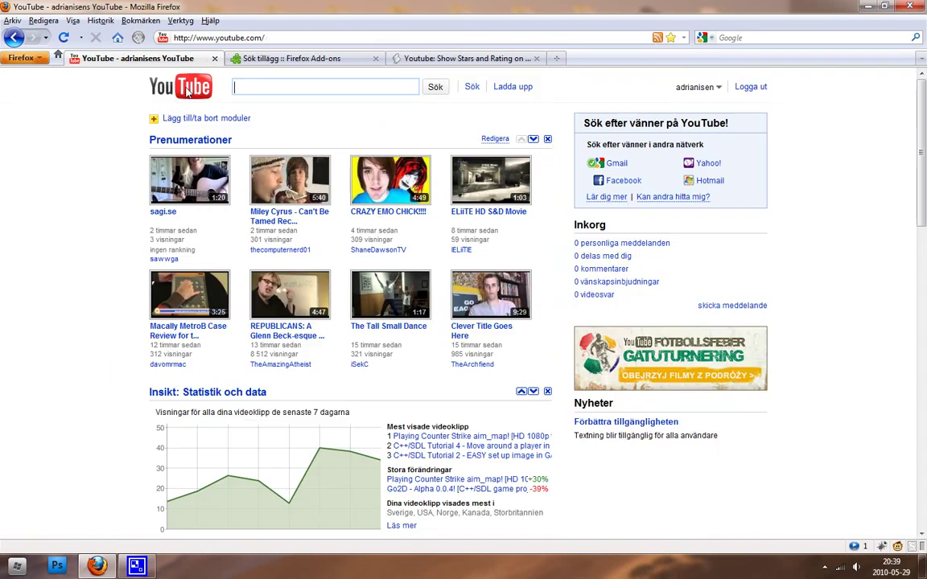
scroll(83, 325, down, 9)
scroll(82, 318, down, 6)
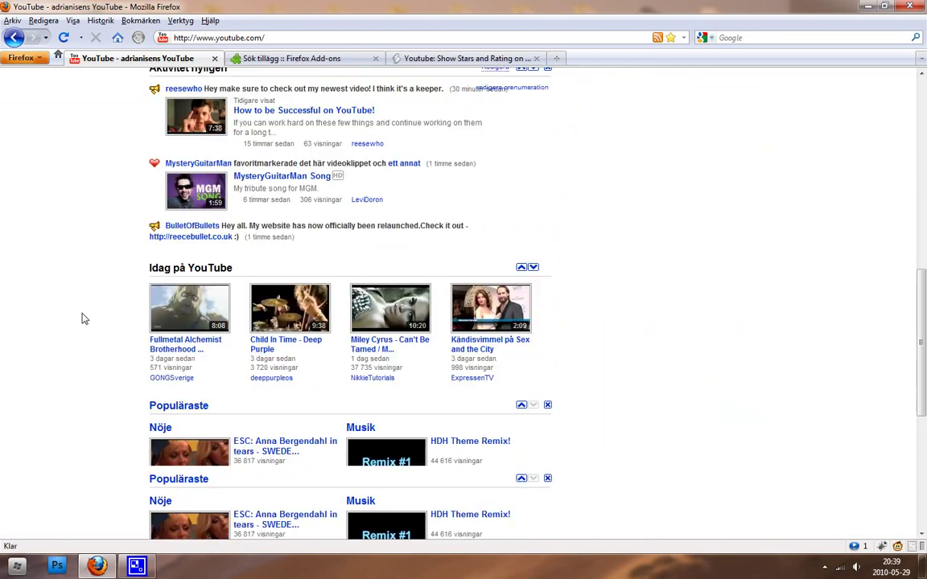
scroll(83, 318, down, 7)
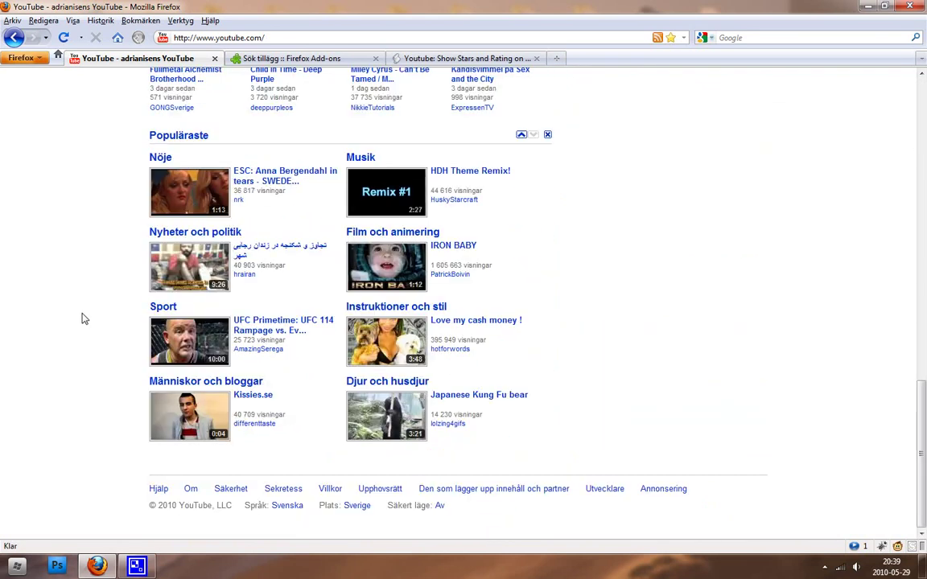
click(380, 256)
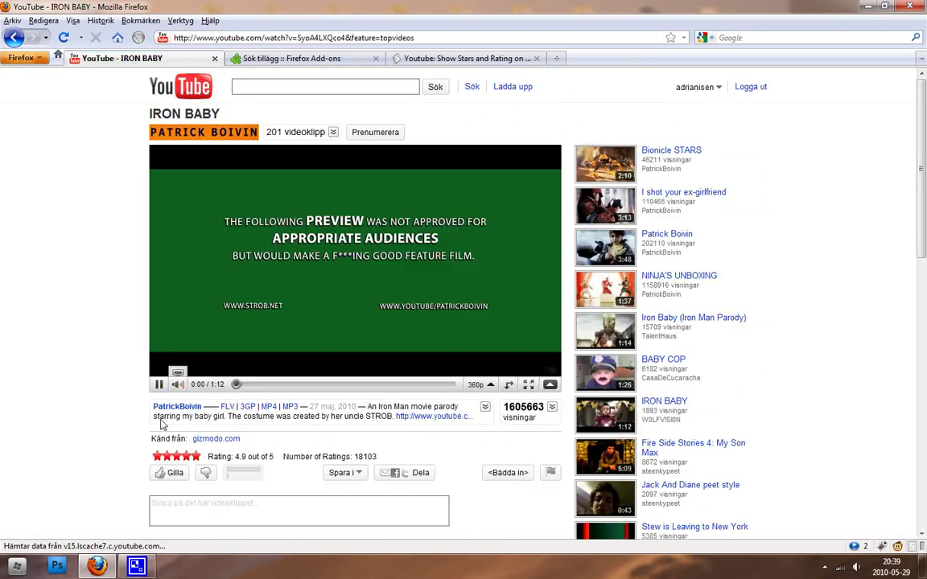
scroll(92, 323, down, 3)
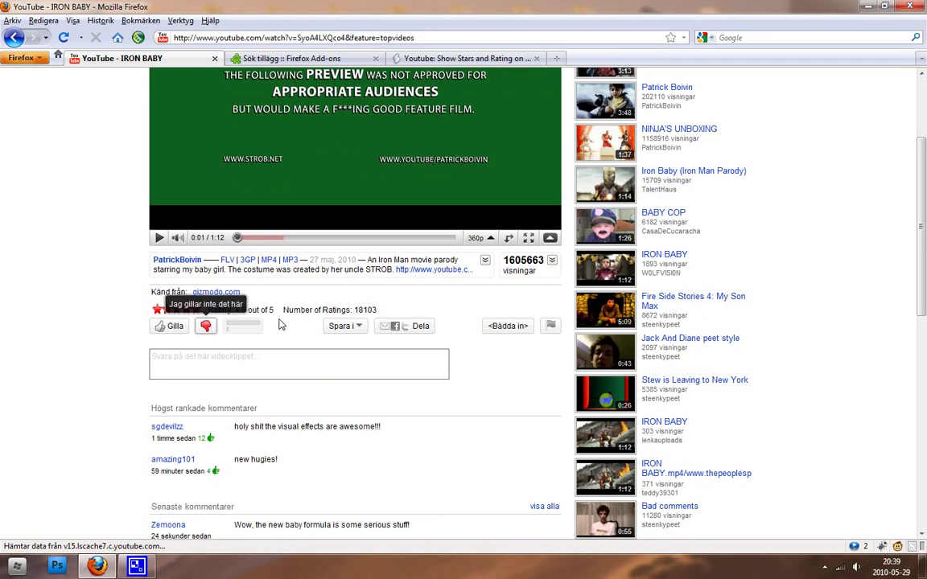
Select and inspect the 'Rating: 4.9 out of 5' and 'Number of Ratings: 18103' text.
drag(282, 310, 387, 310)
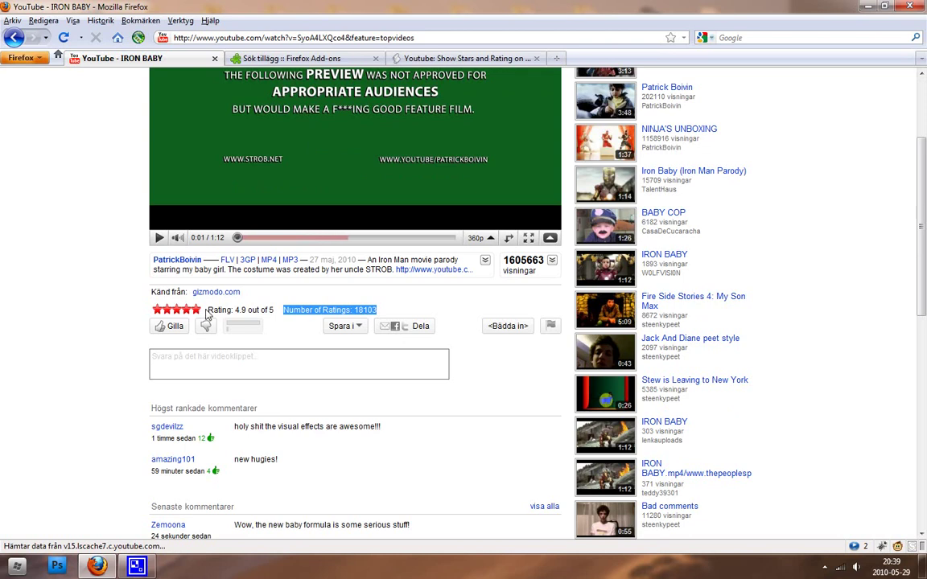
drag(206, 311, 276, 312)
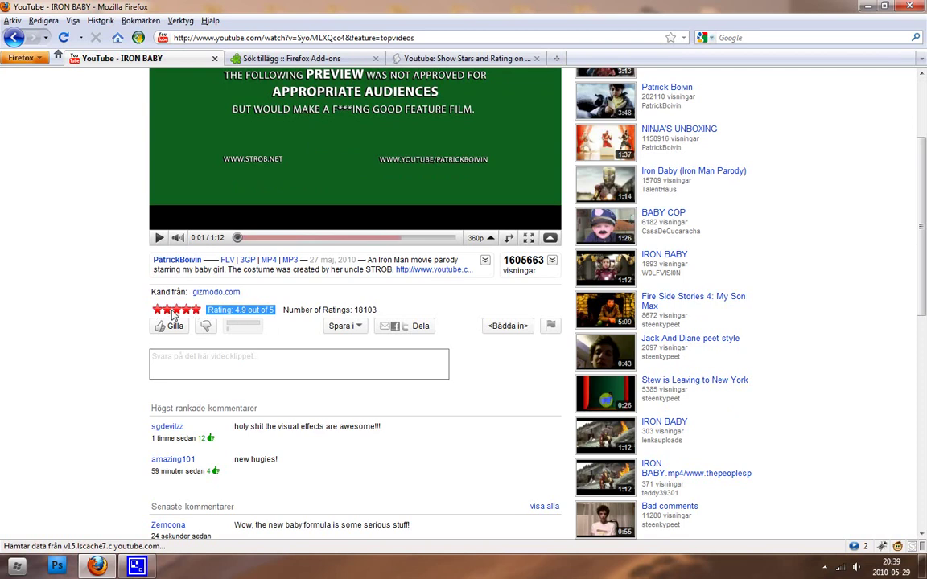
click(107, 319)
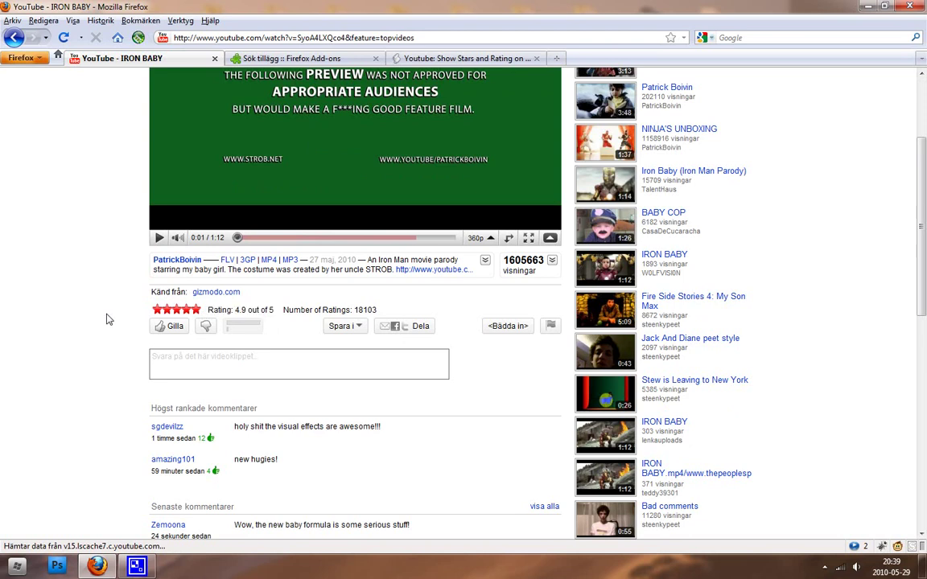
scroll(108, 319, down, 5)
scroll(108, 320, down, 4)
scroll(108, 320, up, 3)
scroll(107, 319, up, 5)
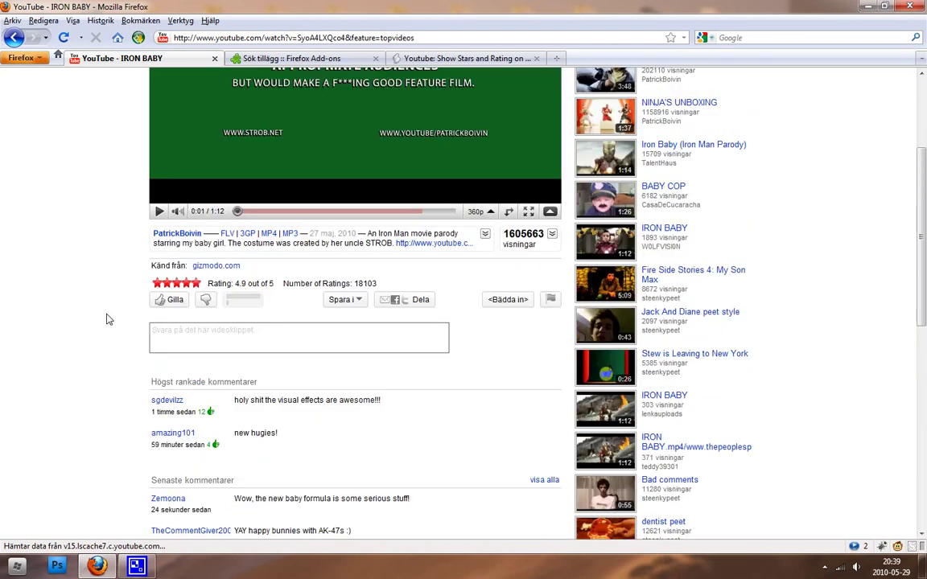
Open 'Fire Side Stories 4: My Son Max' and check its 4.3 out of 5 rating from 6 ratings.
click(627, 287)
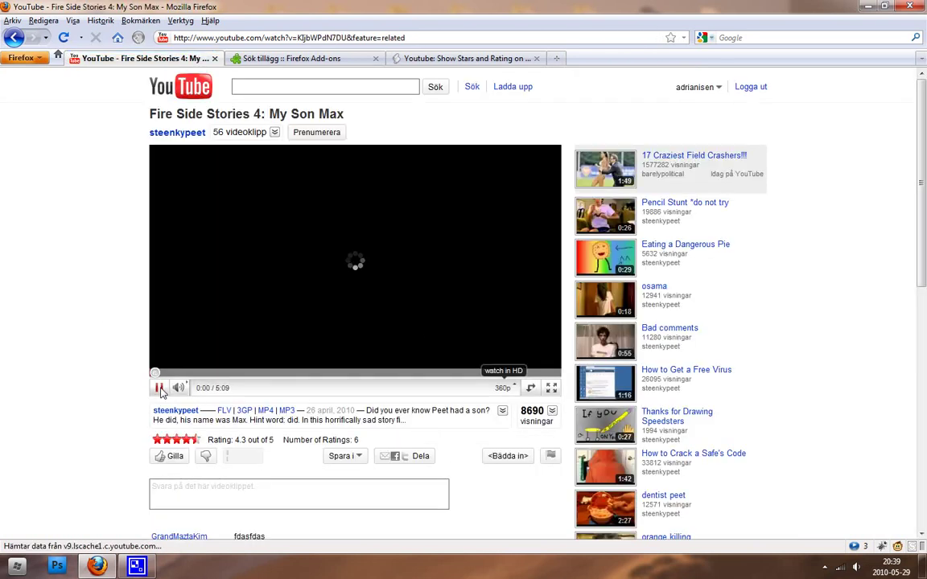
scroll(89, 374, down, 3)
scroll(32, 365, down, 3)
scroll(68, 242, up, 3)
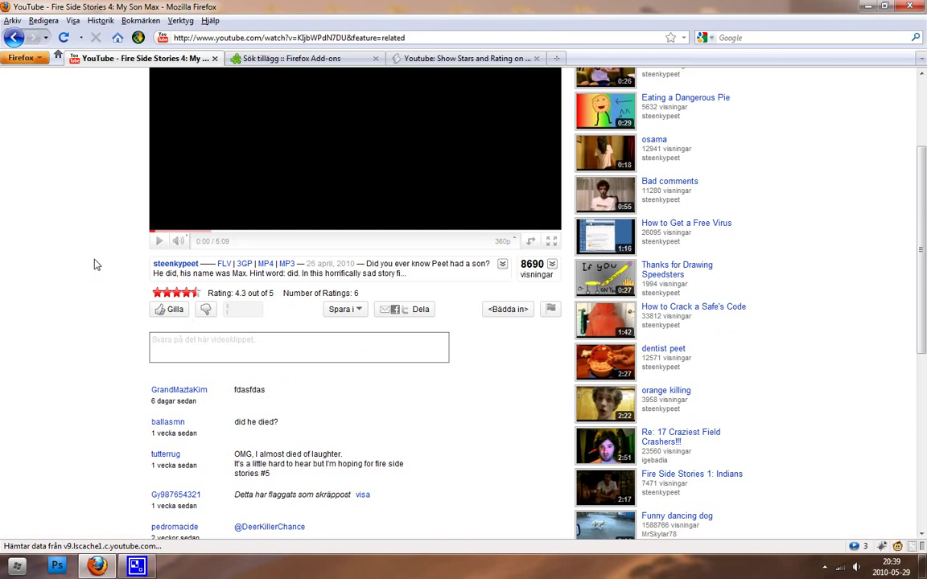
scroll(97, 256, down, 5)
scroll(99, 256, up, 6)
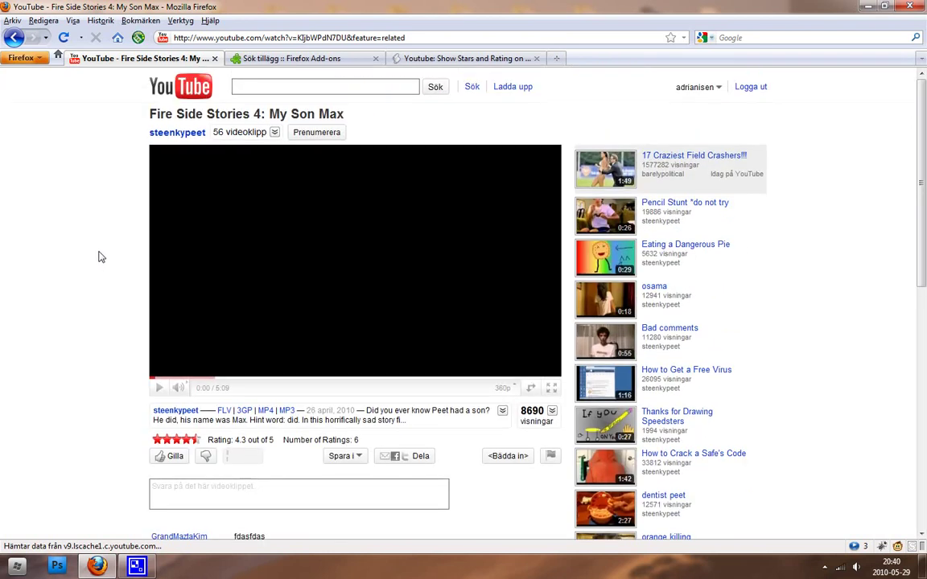